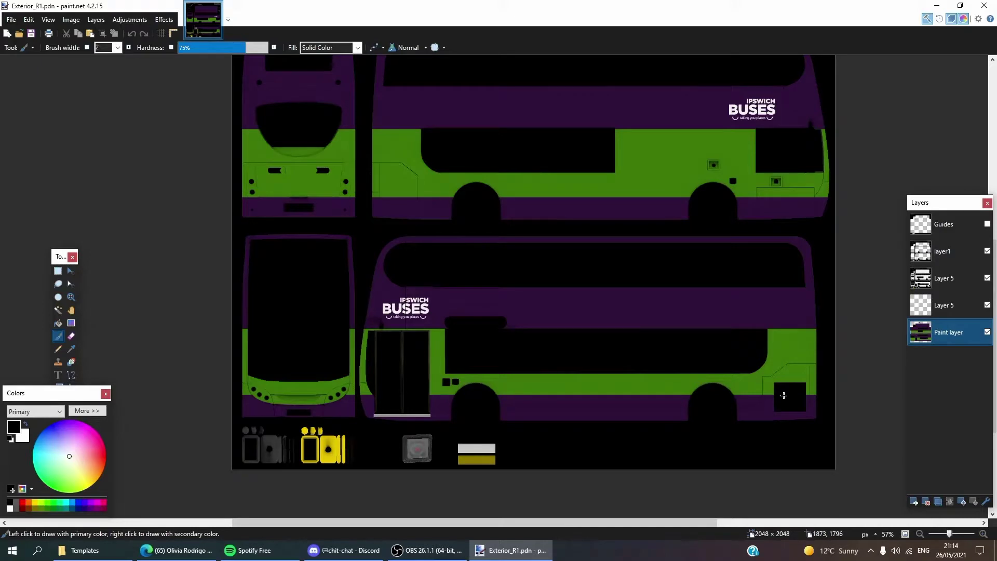
With a wider brush, draw a straight white line from the green band's rear edge toward the upper deck.
scroll(783, 395, up, 6)
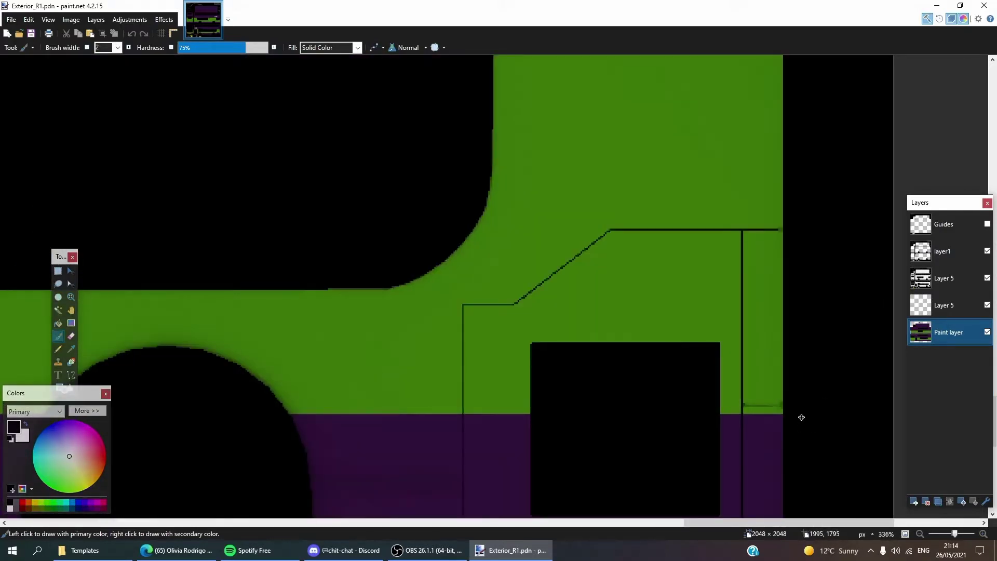
click(127, 47)
click(127, 47)
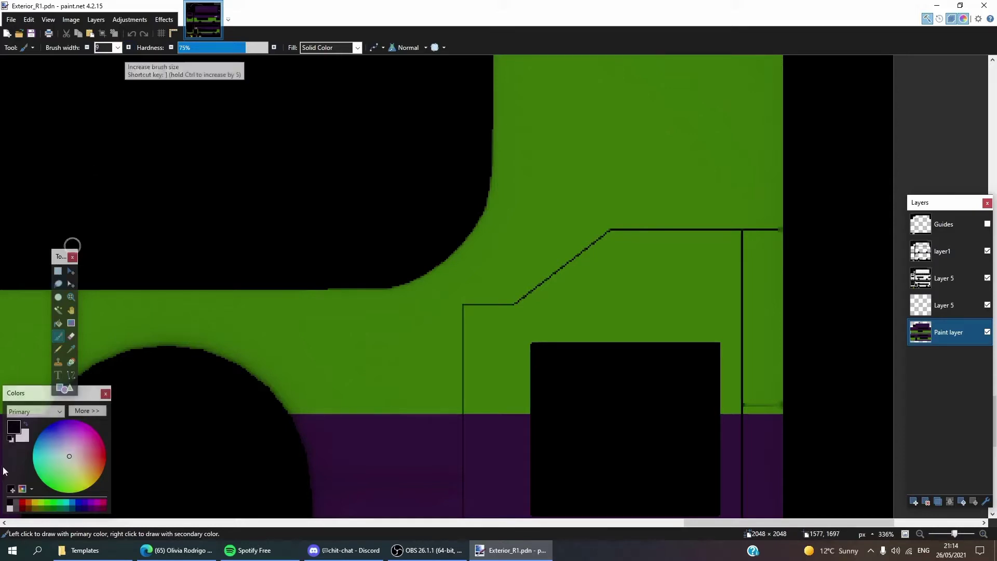
click(71, 374)
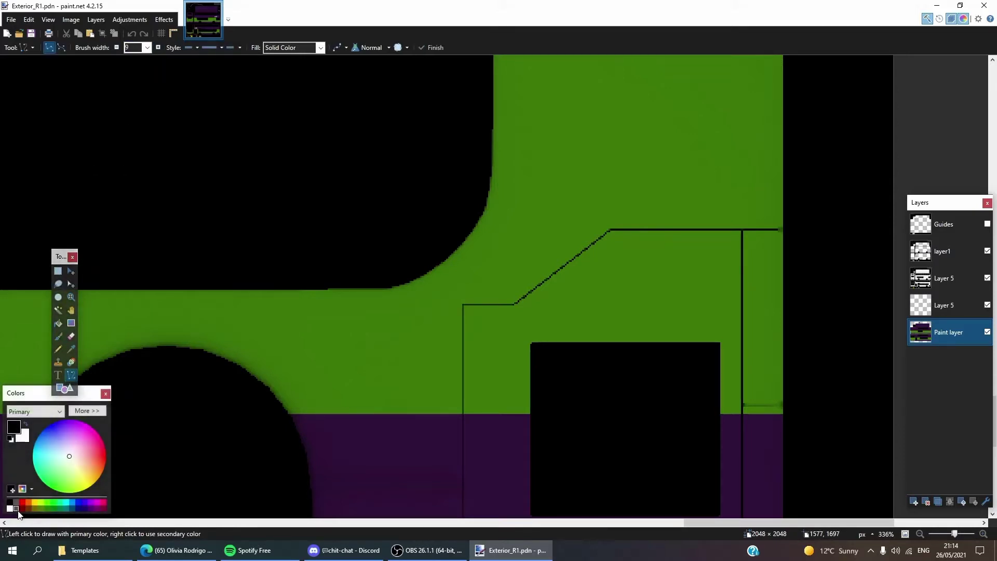
click(10, 507)
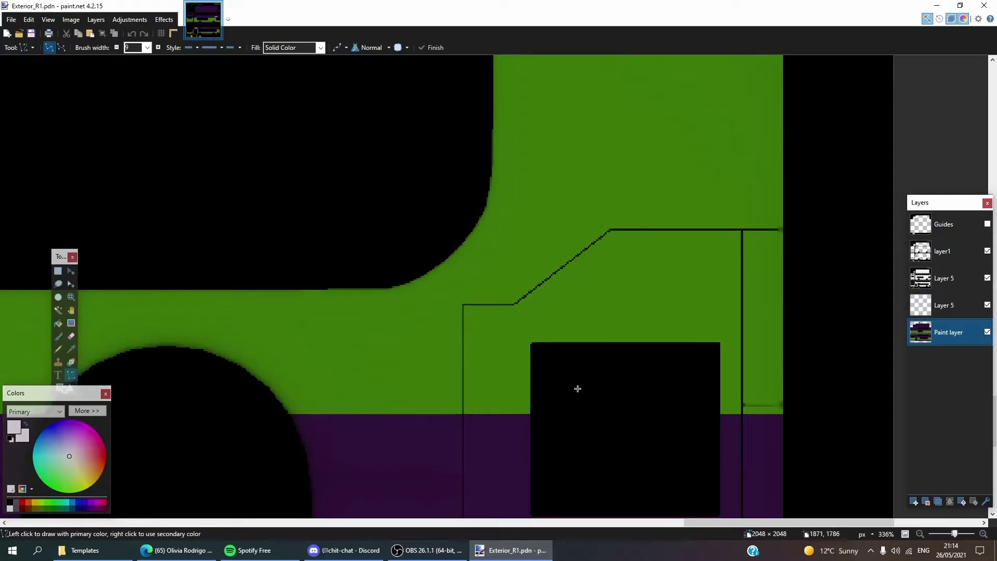
scroll(794, 431, up, 5)
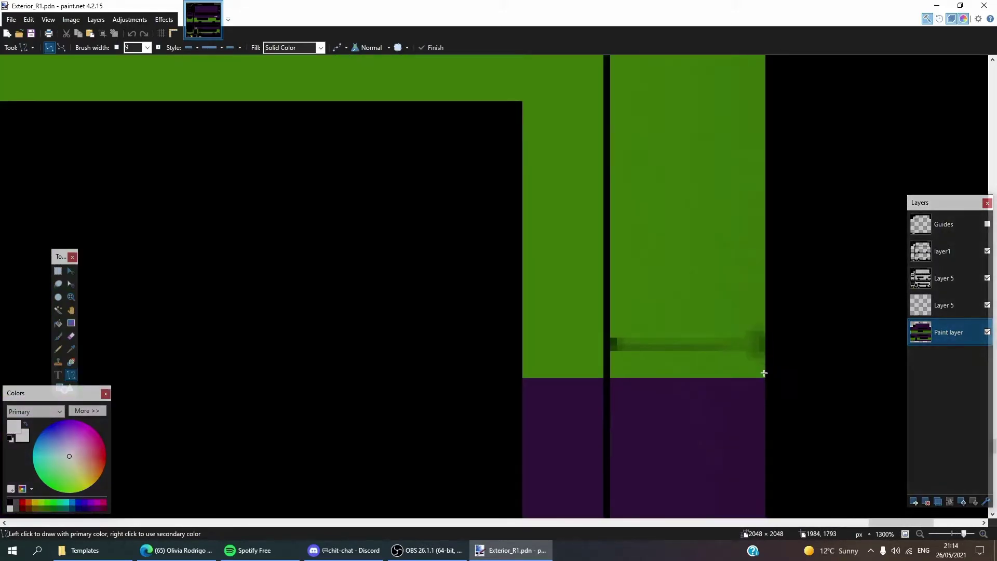
mouse_move(767, 375)
mouse_down()
mouse_move(597, 364)
mouse_move(592, 373)
mouse_move(305, 370)
mouse_move(104, 284)
mouse_move(85, 174)
mouse_move(91, 149)
mouse_up()
scroll(597, 369, down, 15)
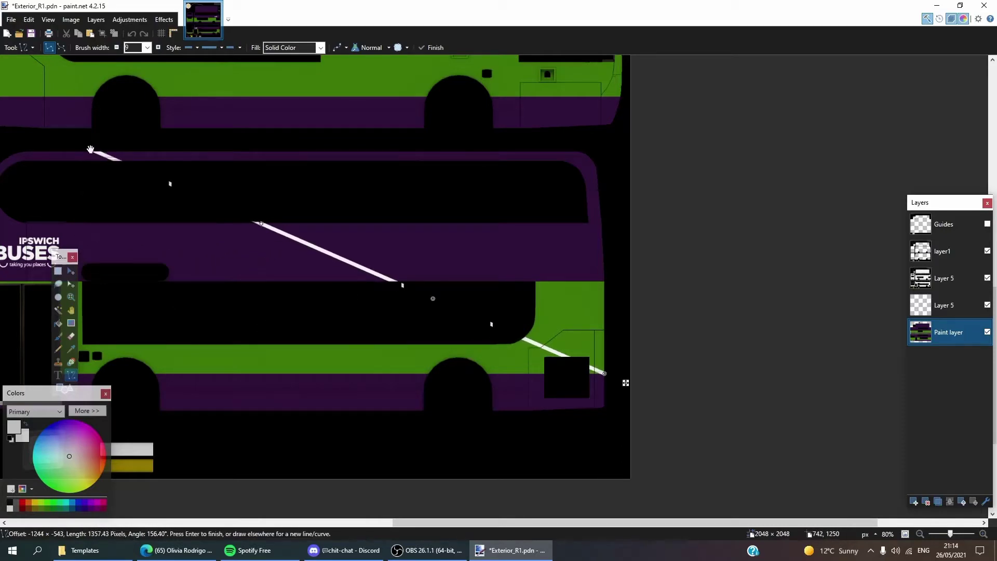
Reduce the line brush width to 4 and switch the line to Bezier mode.
click(117, 47)
click(116, 48)
click(116, 47)
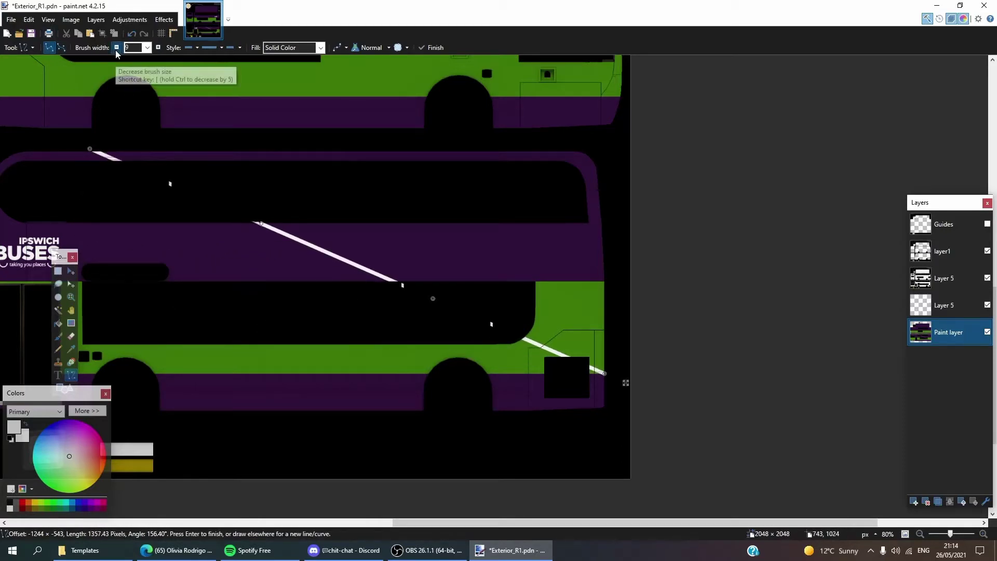
click(116, 48)
click(116, 47)
click(117, 47)
click(116, 47)
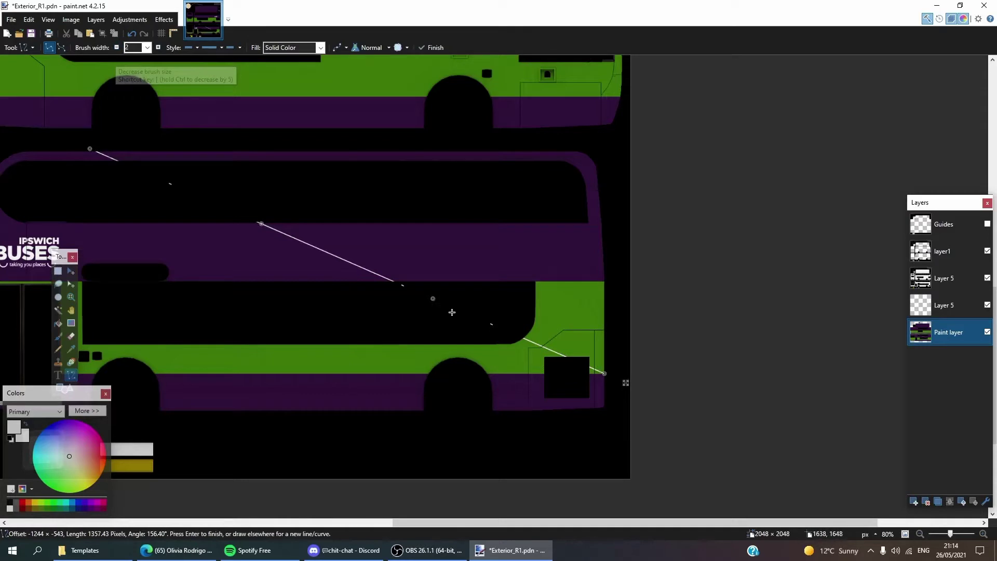
click(158, 47)
click(158, 47)
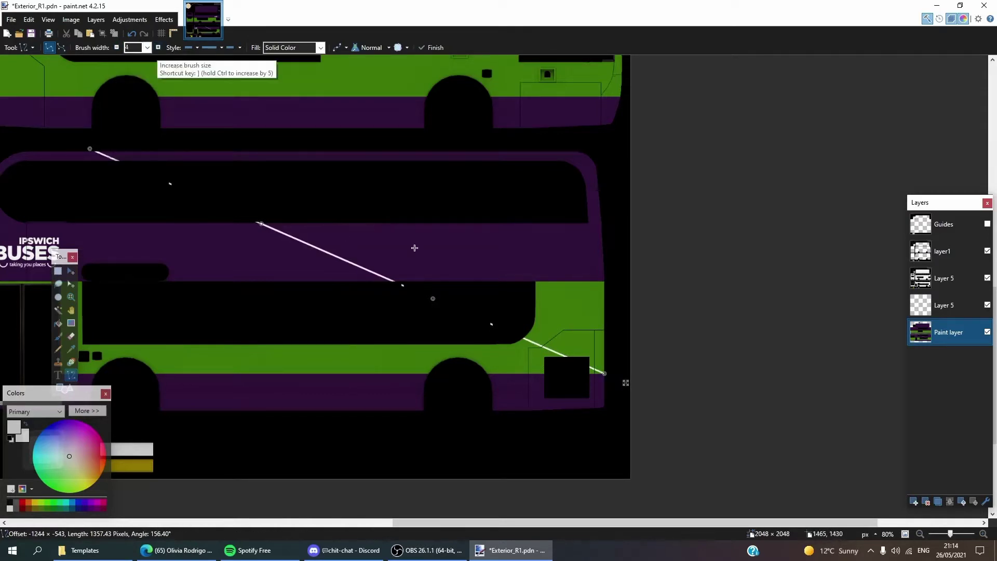
click(61, 48)
Bend the line into a swoosh from the upper-deck front down to the green band's lower edge.
drag(436, 297, 221, 392)
drag(262, 223, 170, 249)
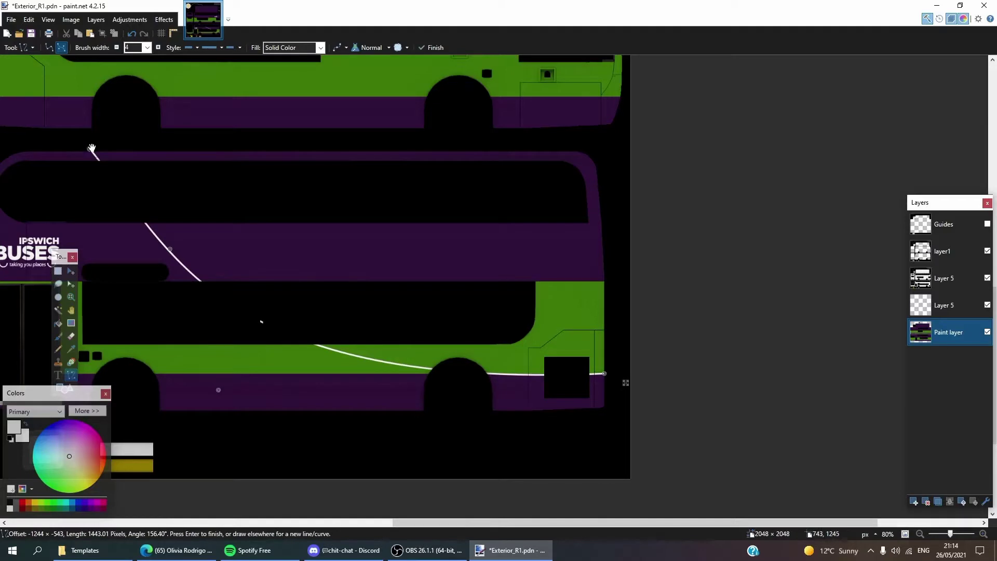
drag(91, 149, 28, 152)
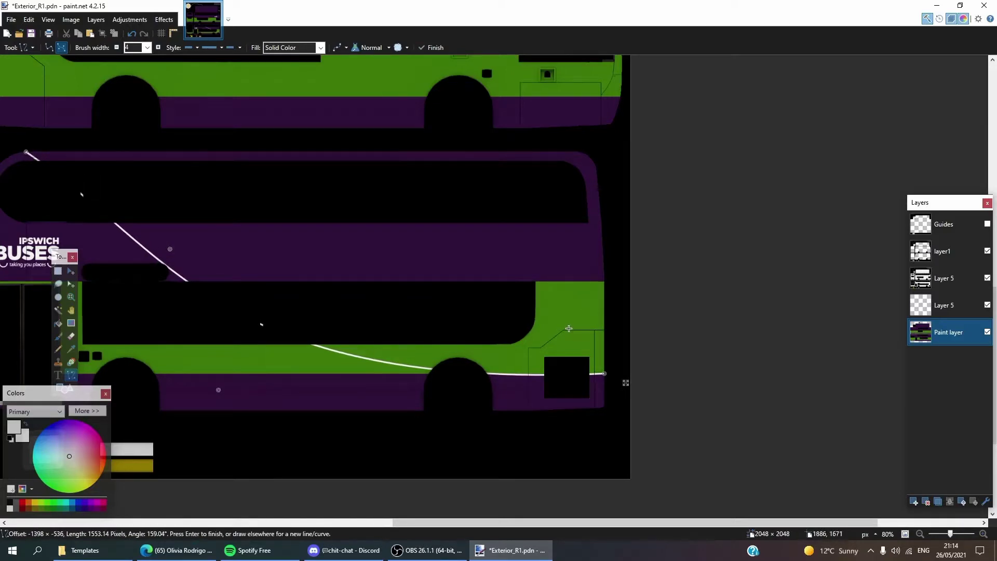
scroll(604, 373, up, 5)
drag(606, 371, 665, 368)
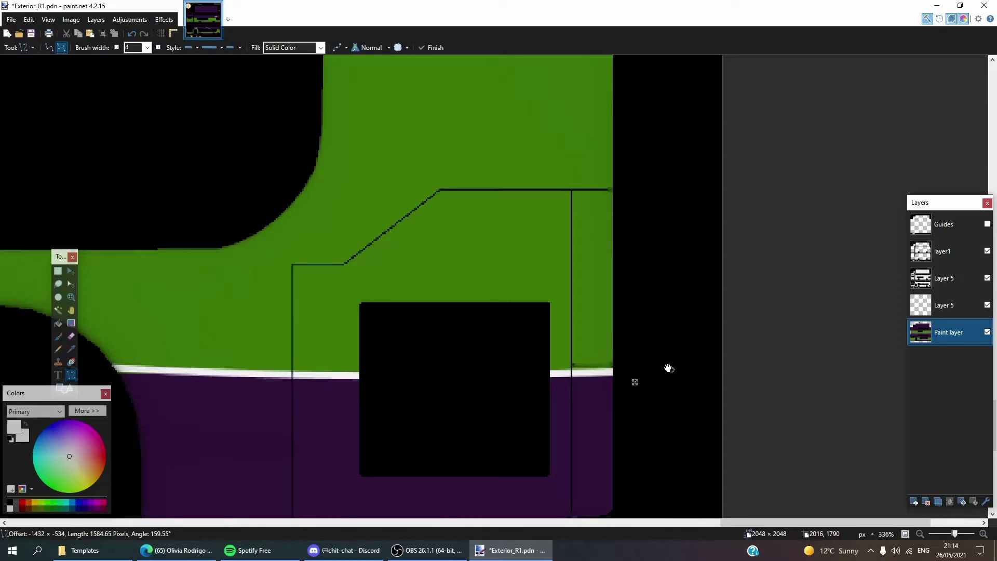
scroll(668, 368, down, 5)
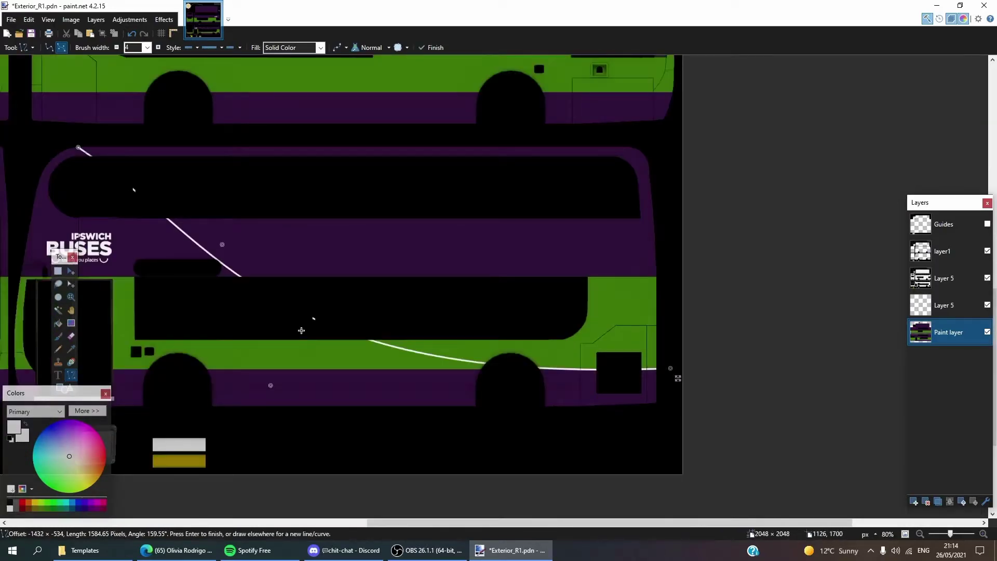
scroll(453, 348, down, 2)
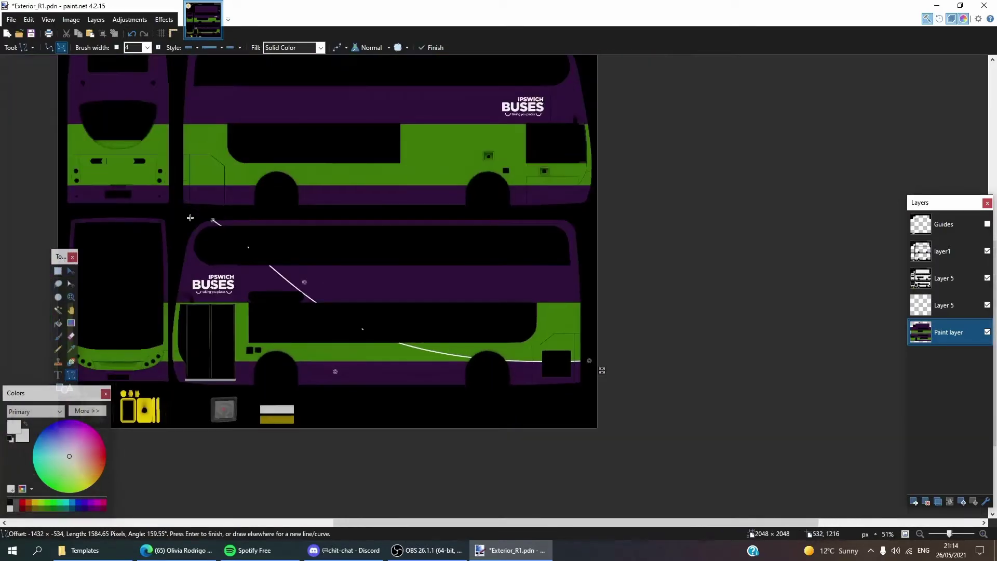
scroll(190, 218, up, 6)
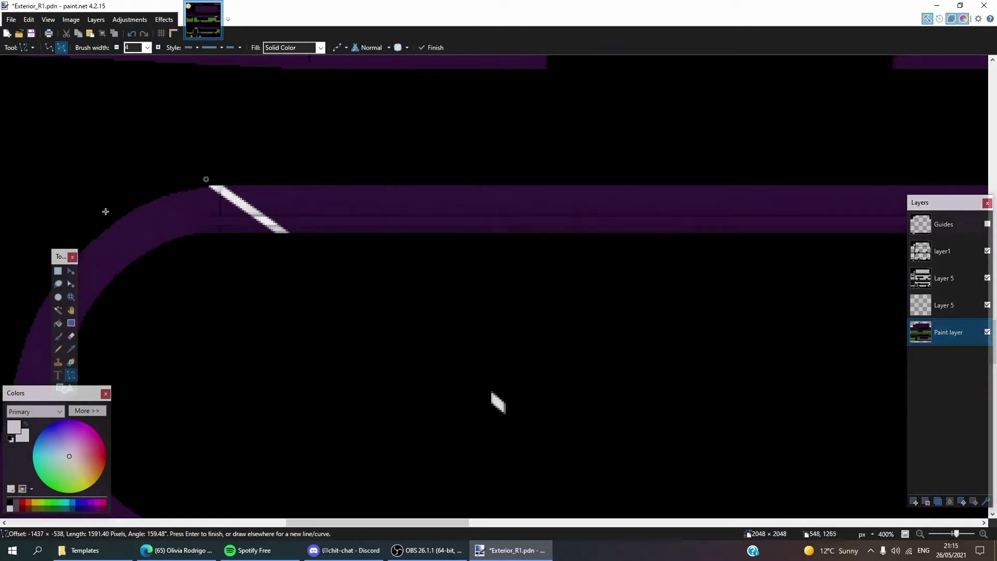
Commit the curve and clear its white segments across the upper- and lower-deck windows.
click(57, 271)
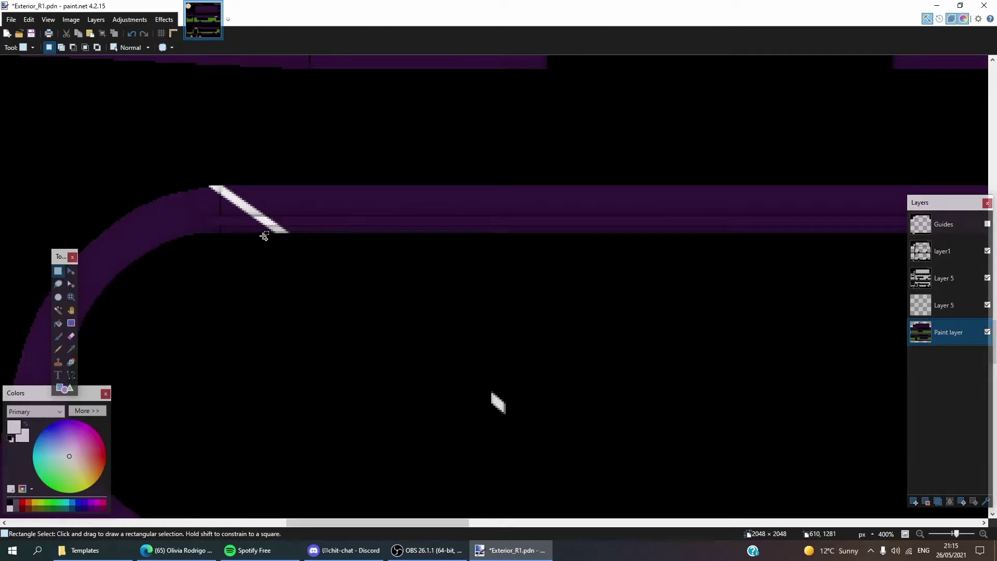
scroll(556, 383, down, 2)
drag(262, 235, 745, 450)
scroll(735, 445, up, 1)
scroll(249, 246, down, 3)
scroll(246, 252, down, 2)
scroll(312, 260, down, 2)
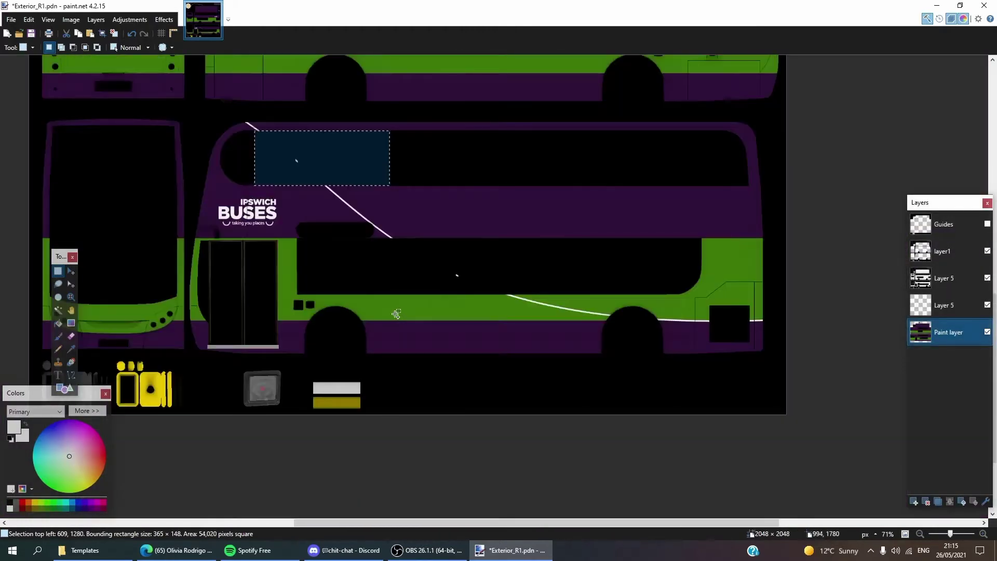
scroll(397, 268, up, 3)
scroll(390, 264, up, 3)
drag(331, 121, 756, 385)
scroll(507, 301, down, 5)
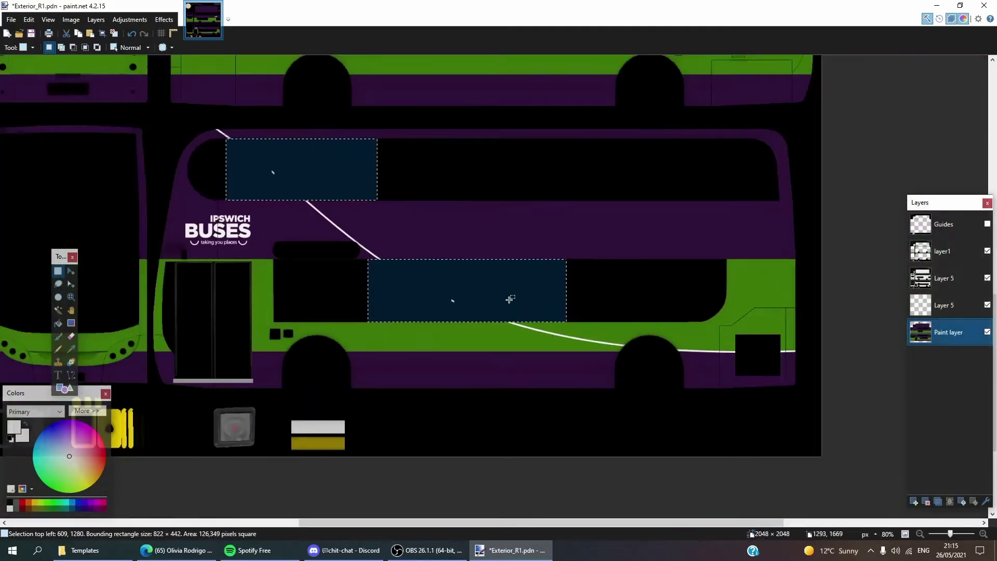
click(510, 300)
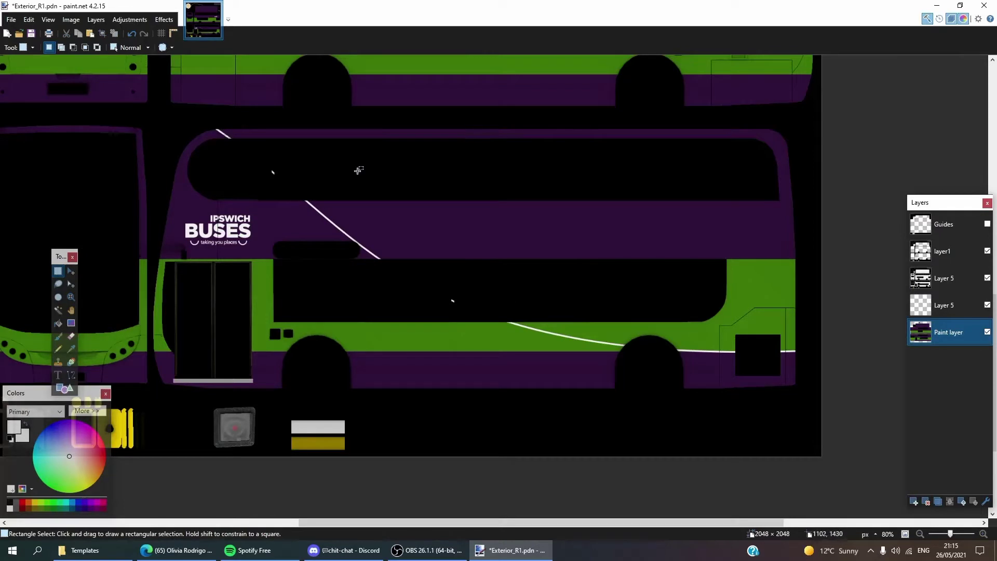
Add a new layer at the top of the stack and paste the white curve onto it.
click(915, 500)
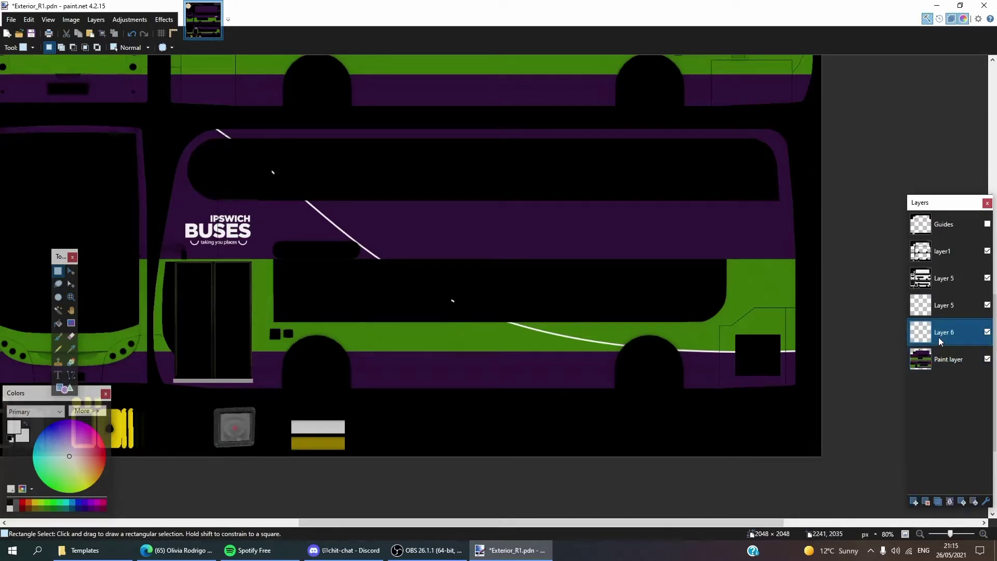
mouse_move(938, 332)
mouse_down()
mouse_move(942, 227)
mouse_move(937, 264)
mouse_up()
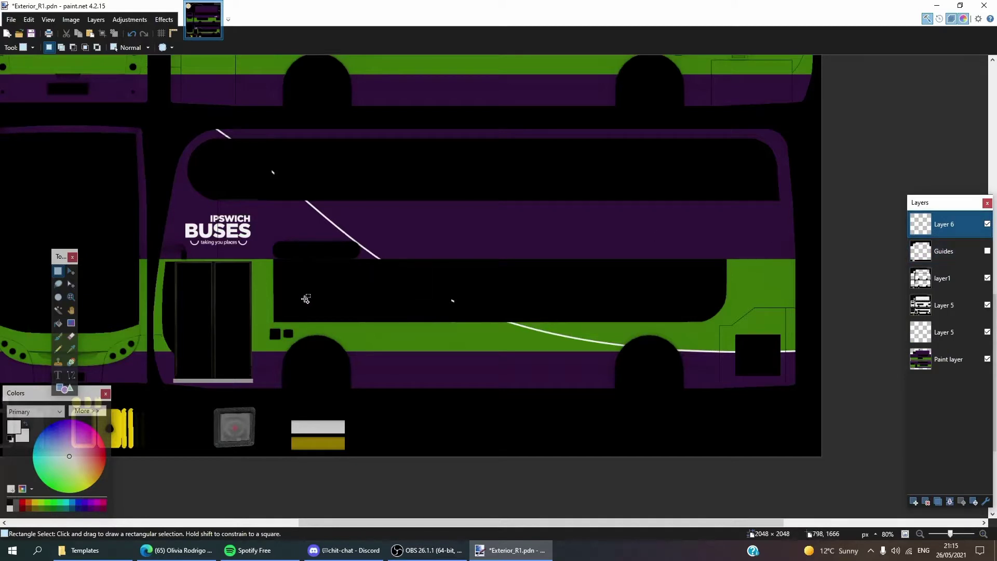
key(ctrl+v)
key(ctrl+d)
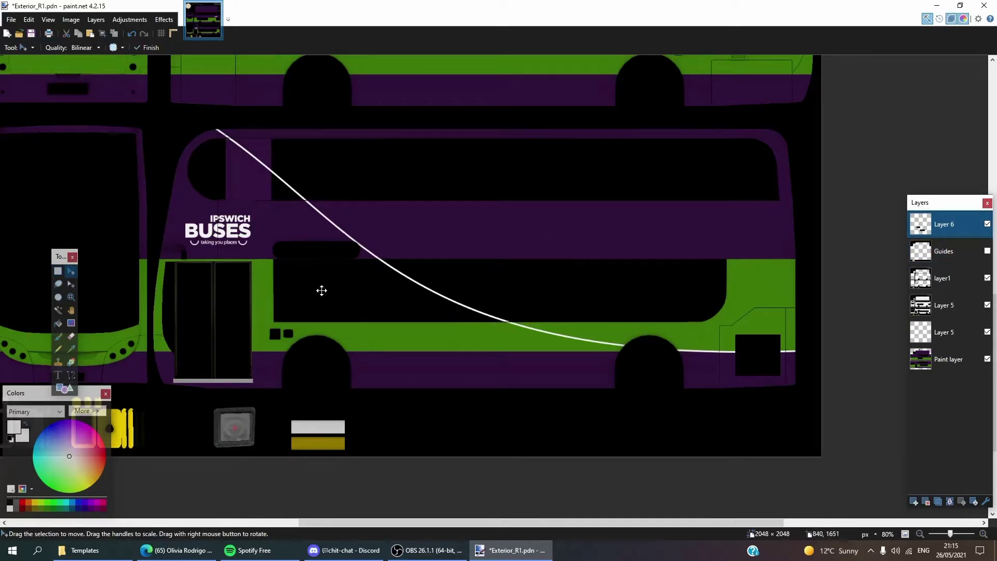
Magic Wand–select the window areas around the curve, deselecting each one afterwards.
click(57, 309)
scroll(257, 176, up, 6)
click(255, 174)
scroll(254, 173, up, 2)
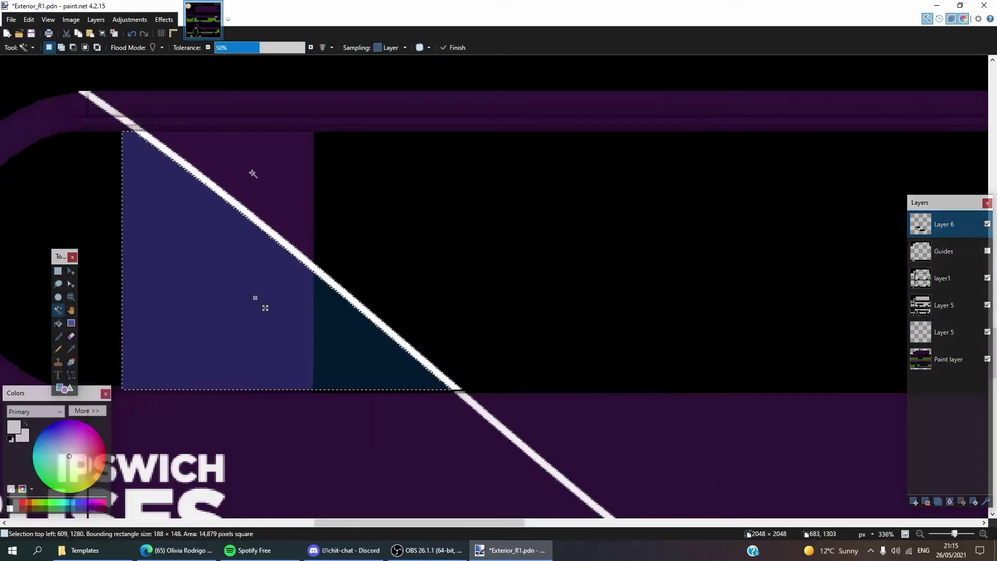
click(257, 172)
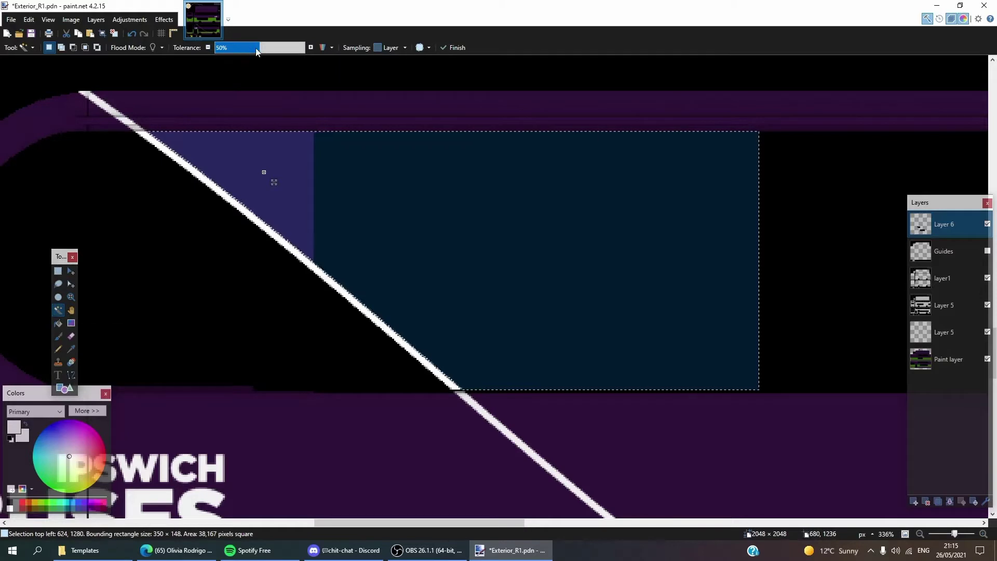
key(ctrl+d)
scroll(260, 184, down, 4)
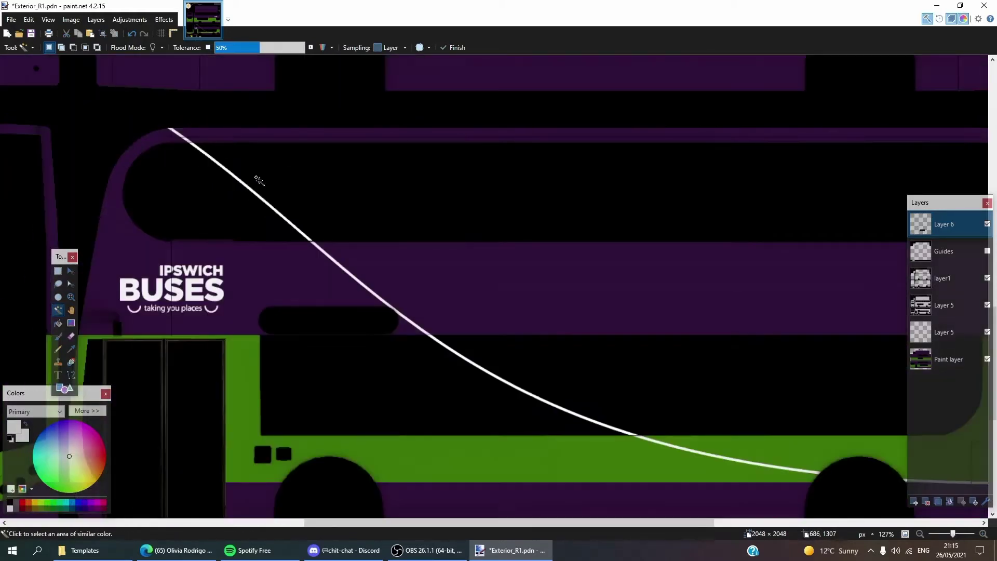
click(526, 350)
key(ctrl+d)
click(488, 402)
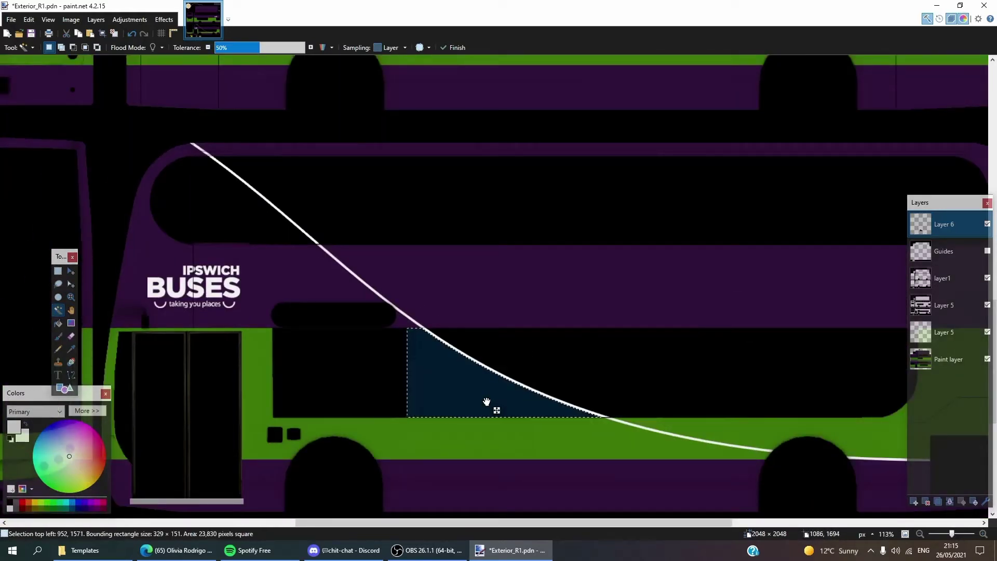
key(ctrl+d)
scroll(526, 394, down, 4)
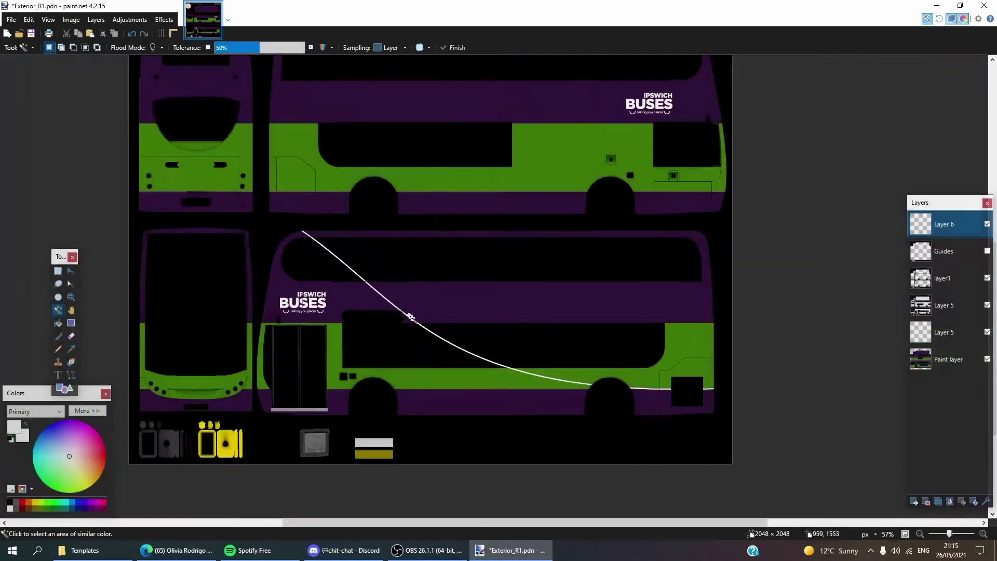
scroll(409, 319, up, 2)
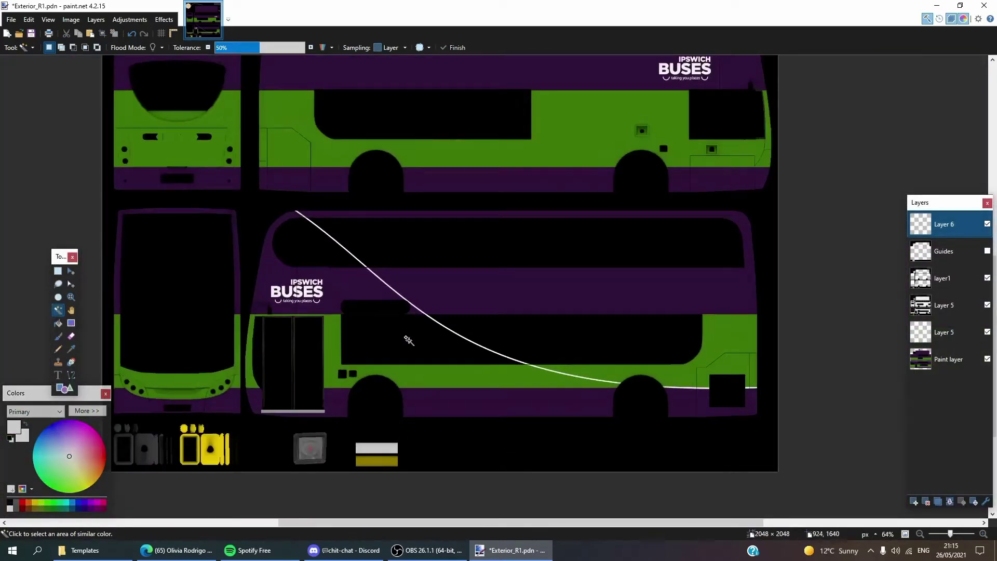
scroll(403, 329, up, 2)
scroll(629, 340, down, 1)
scroll(707, 427, up, 2)
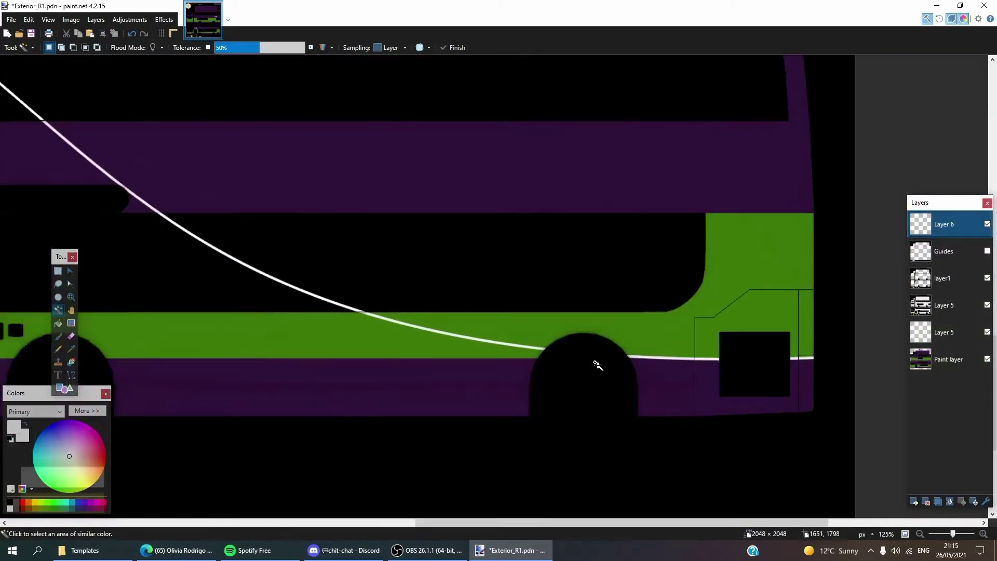
scroll(601, 356, down, 2)
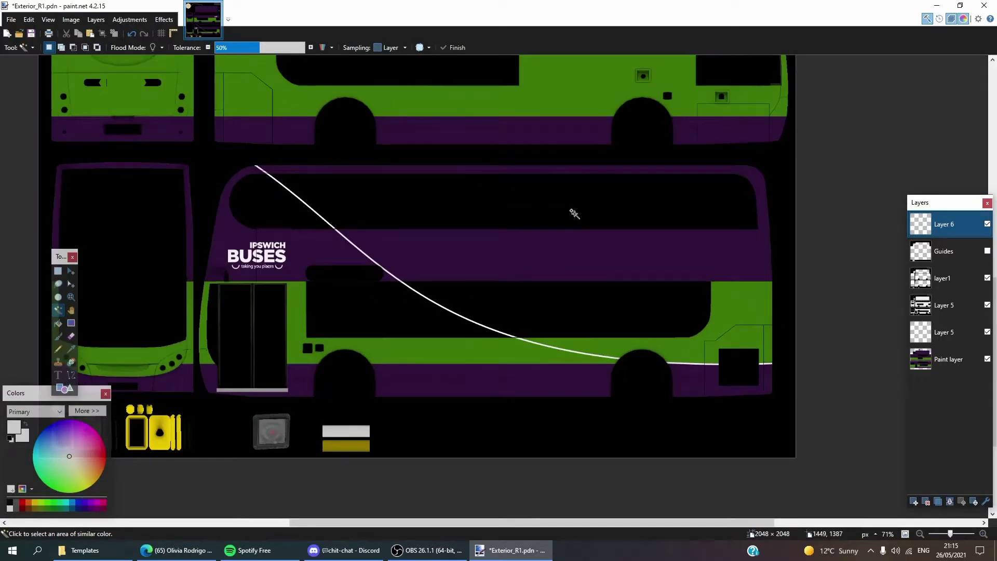
scroll(573, 213, down, 1)
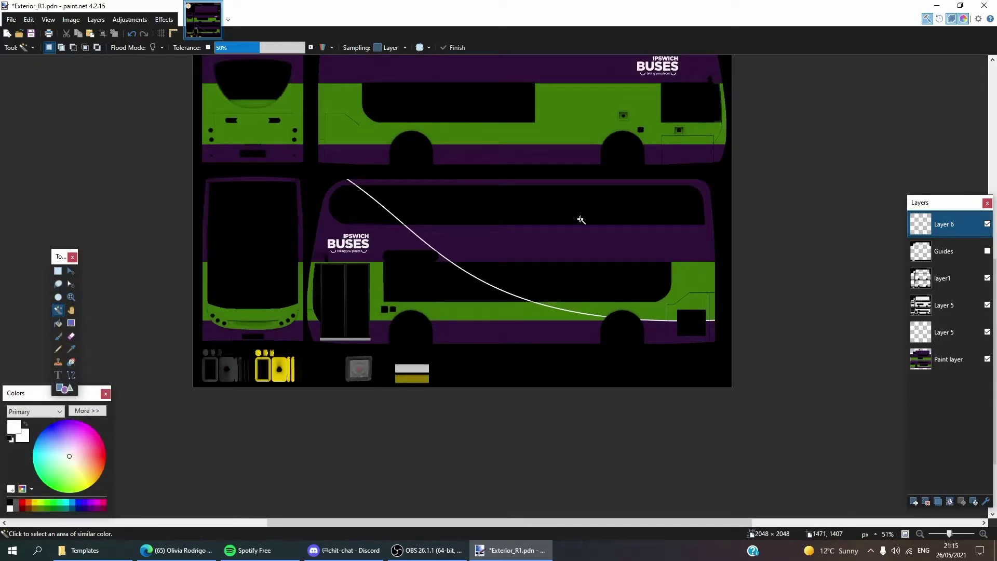
scroll(444, 326, up, 1)
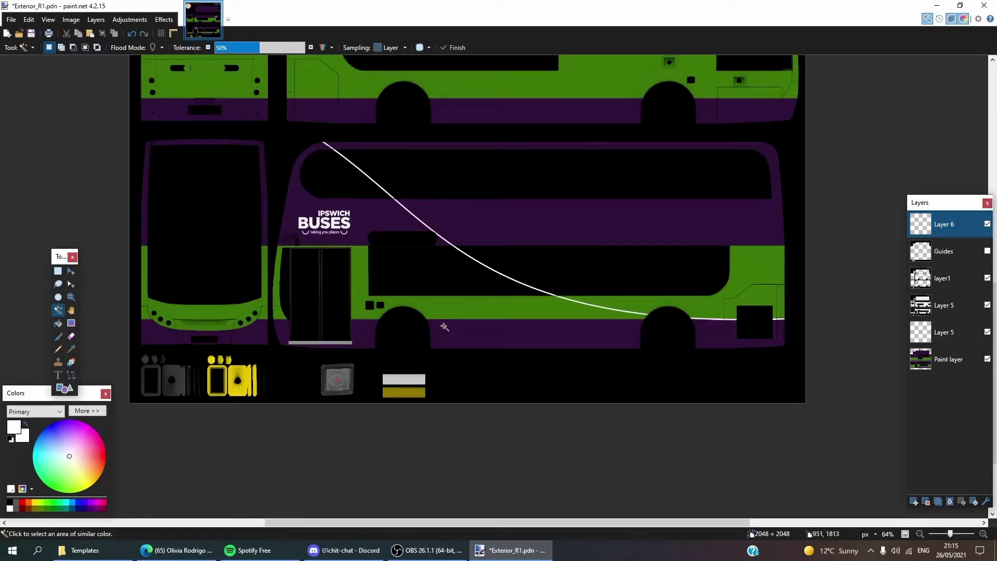
scroll(445, 325, up, 1)
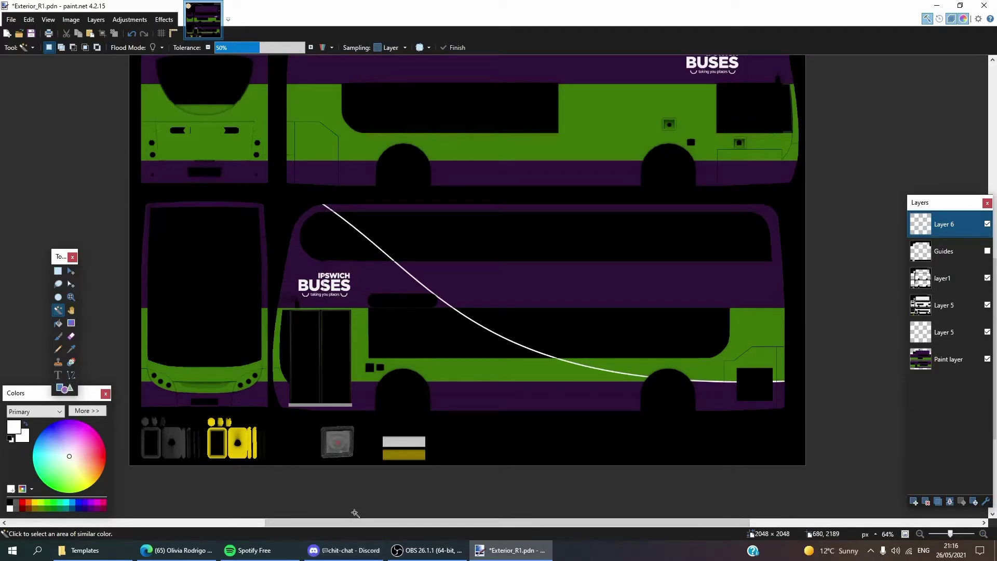
scroll(841, 309, down, 1)
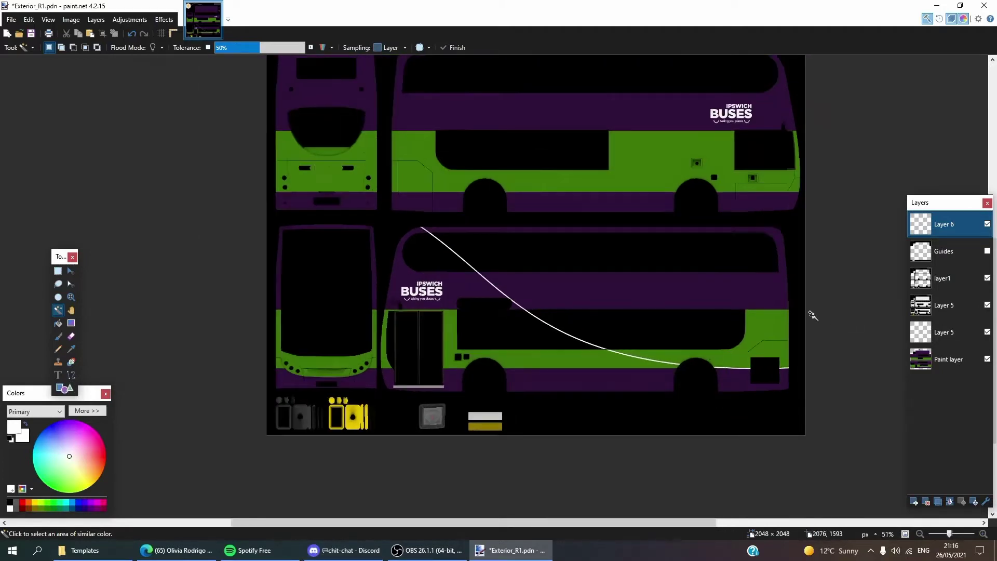
scroll(811, 350, up, 1)
scroll(814, 345, down, 1)
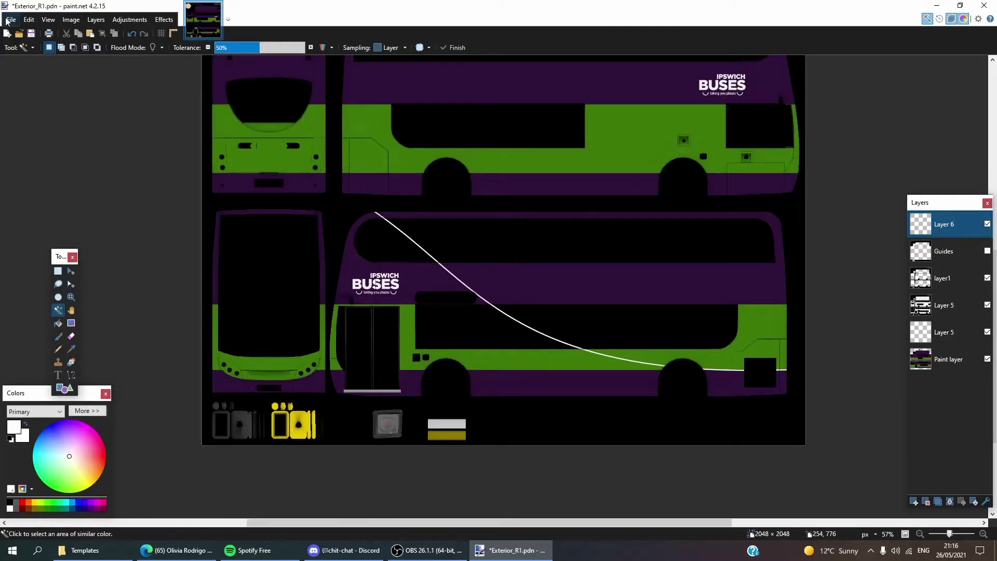
Start a Save As and change the file name to IpswichBuses_Exterior_R.
click(7, 21)
click(39, 100)
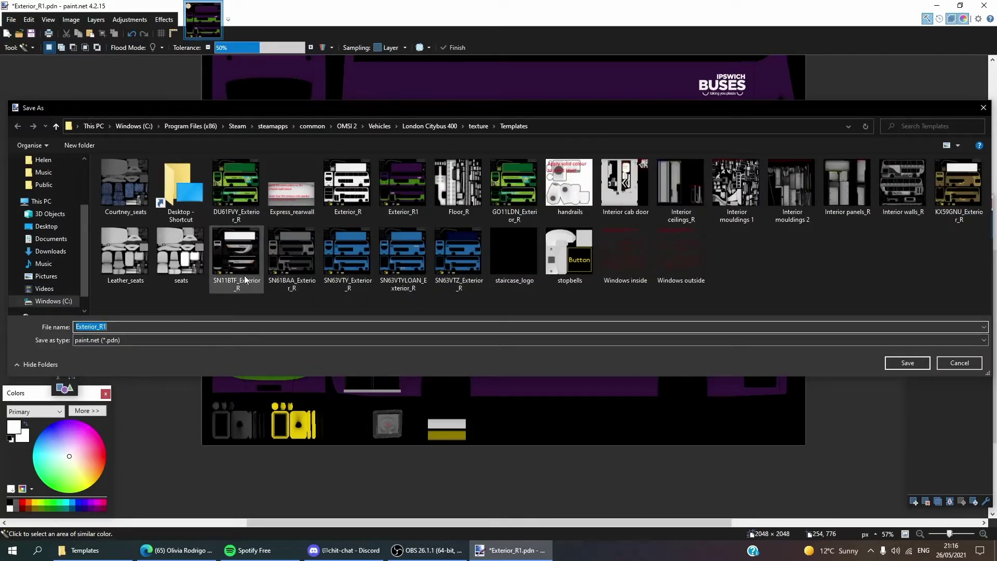
click(103, 326)
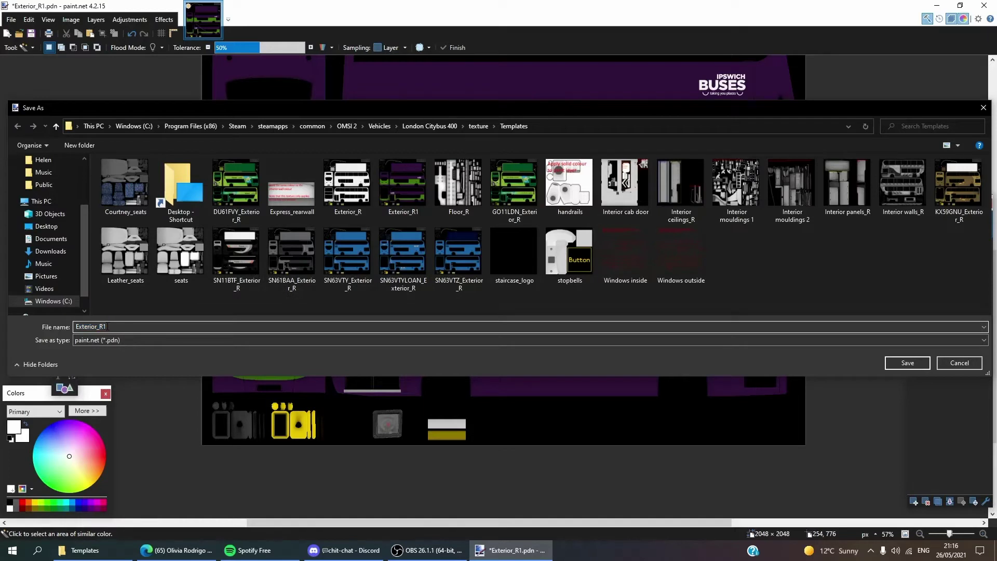
key(BackSpace)
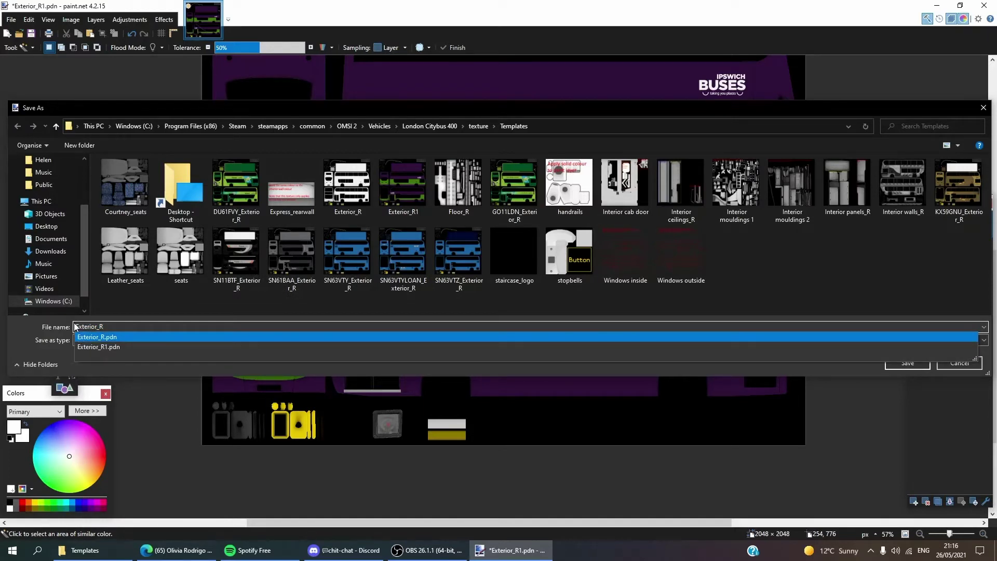
key(Escape)
key(BackSpace)
text(R)
key(Escape)
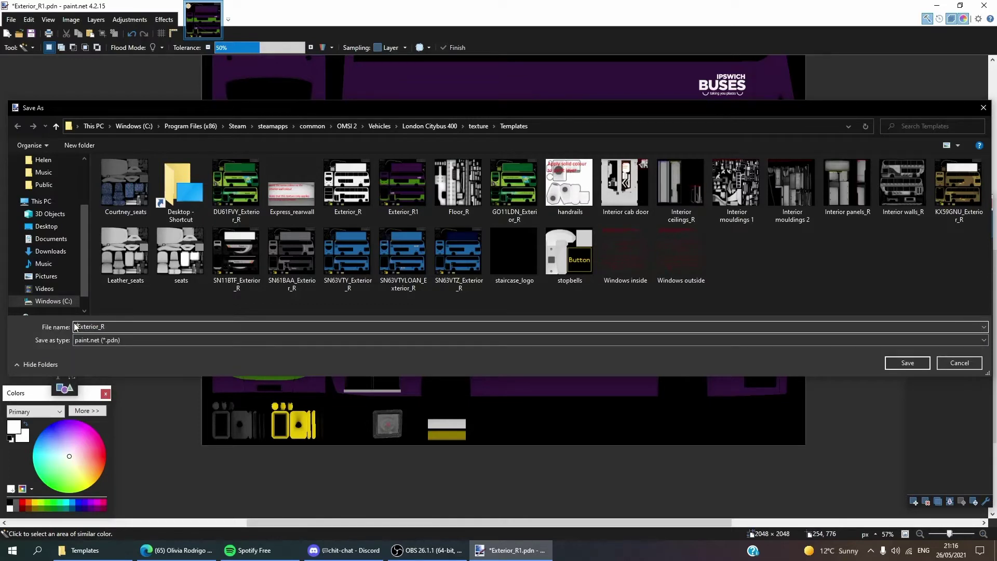
click(75, 326)
text(IpswichBuses_)
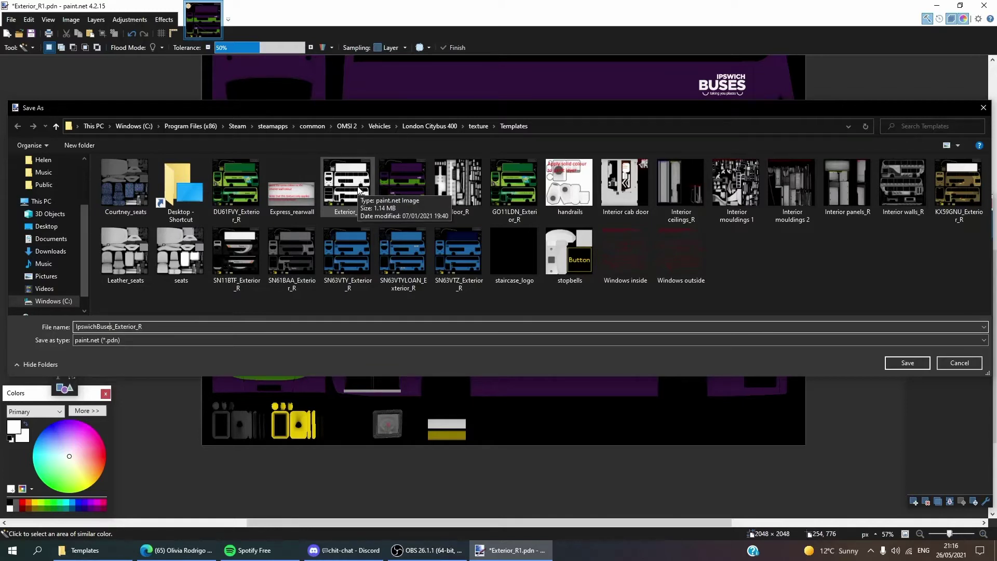
Close the Save As dialog without saving and switch to the Edge browser.
click(983, 108)
scroll(638, 319, up, 3)
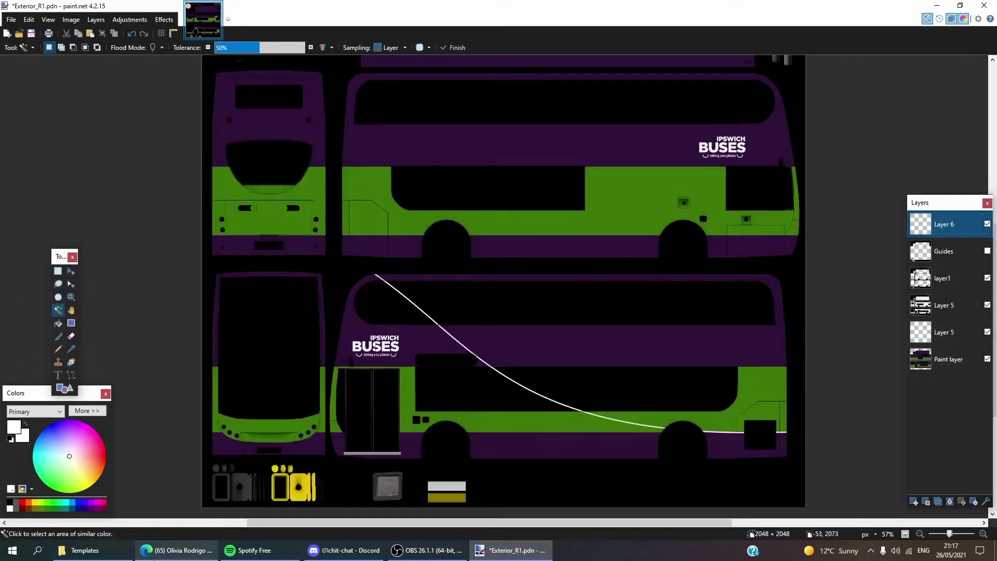
click(156, 550)
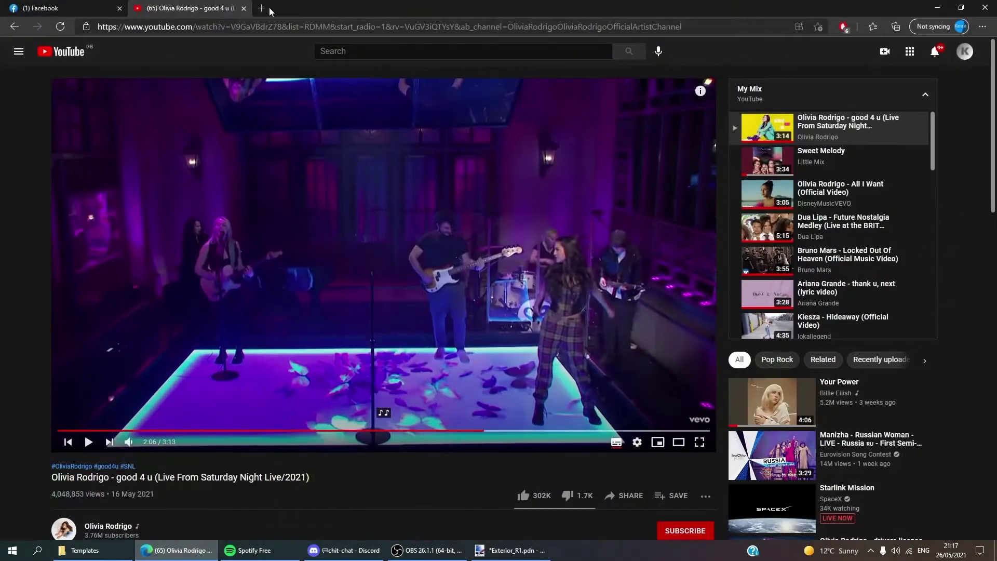
In a new Edge tab, go to fellowsfilm.com using the 'fell' address suggestion.
click(261, 8)
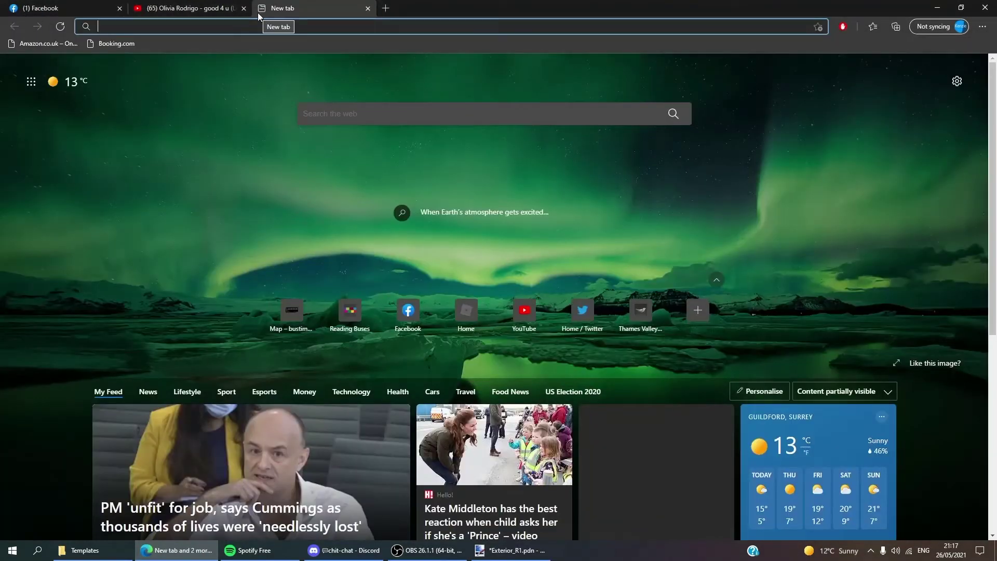
text(fellowsfilm.com)
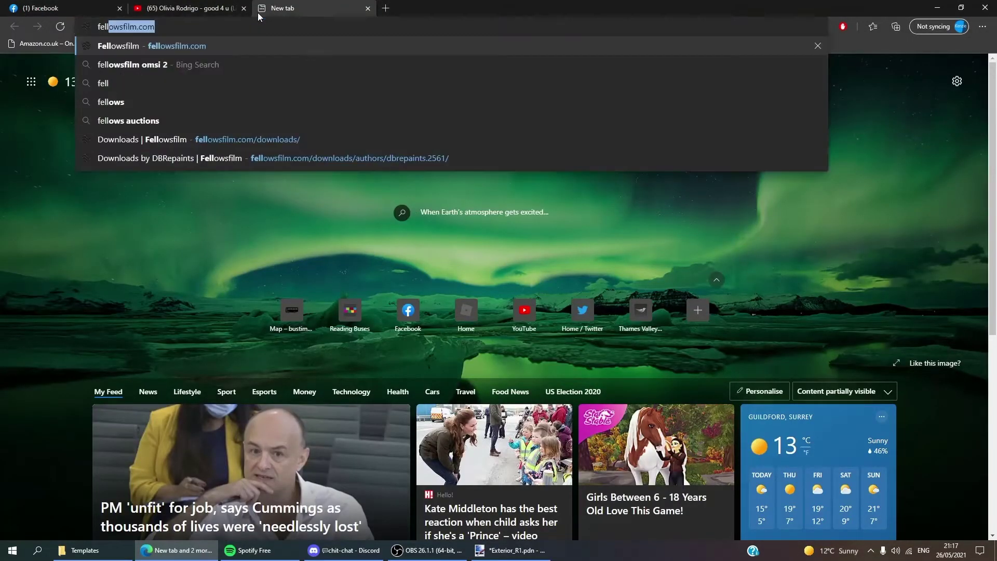
key(Return)
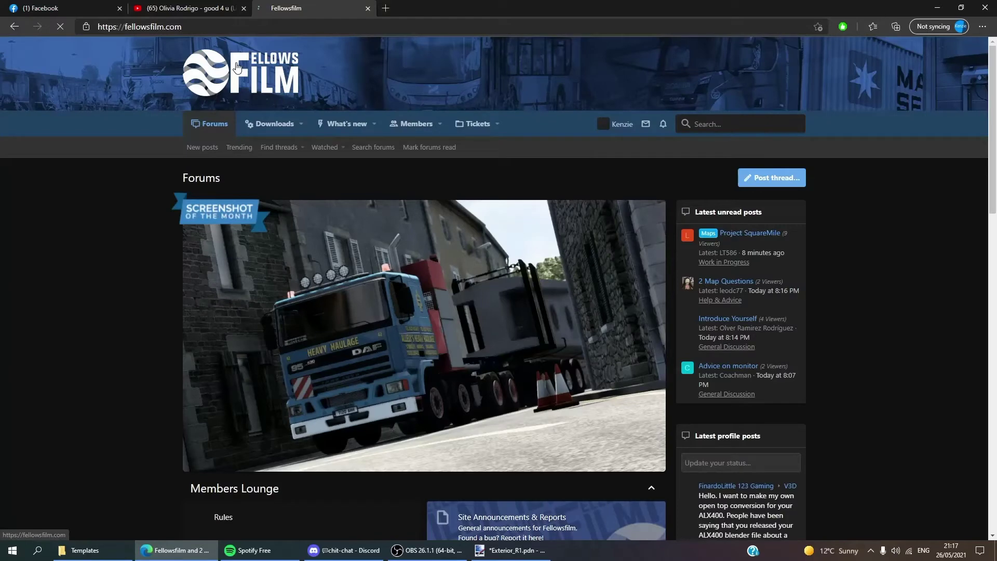
Search the OMSI 2 downloads for 'detail' and open the London Citybus 400R Detailed Template Pack.
click(268, 120)
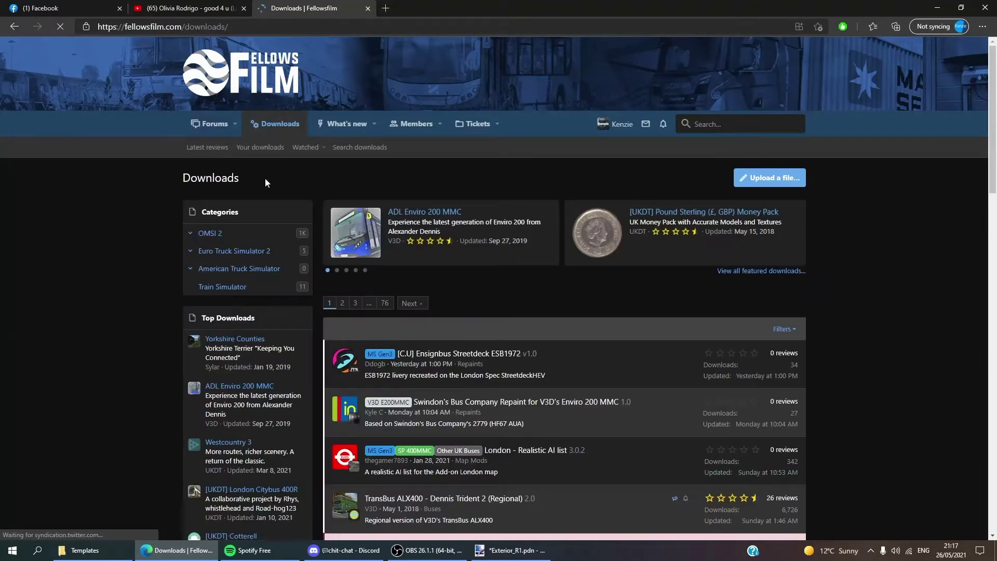
scroll(265, 183, down, 1)
click(220, 159)
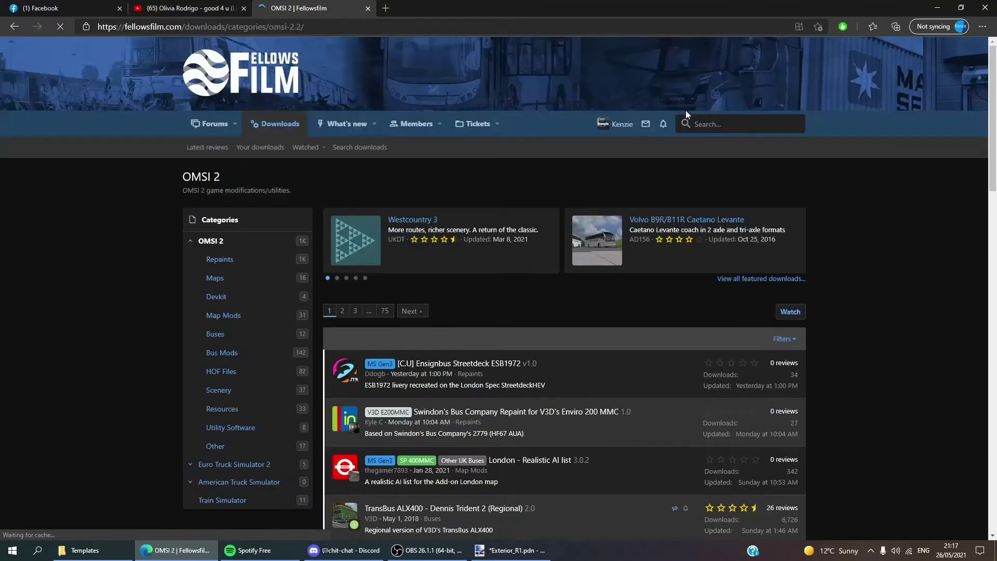
click(693, 124)
text(et)
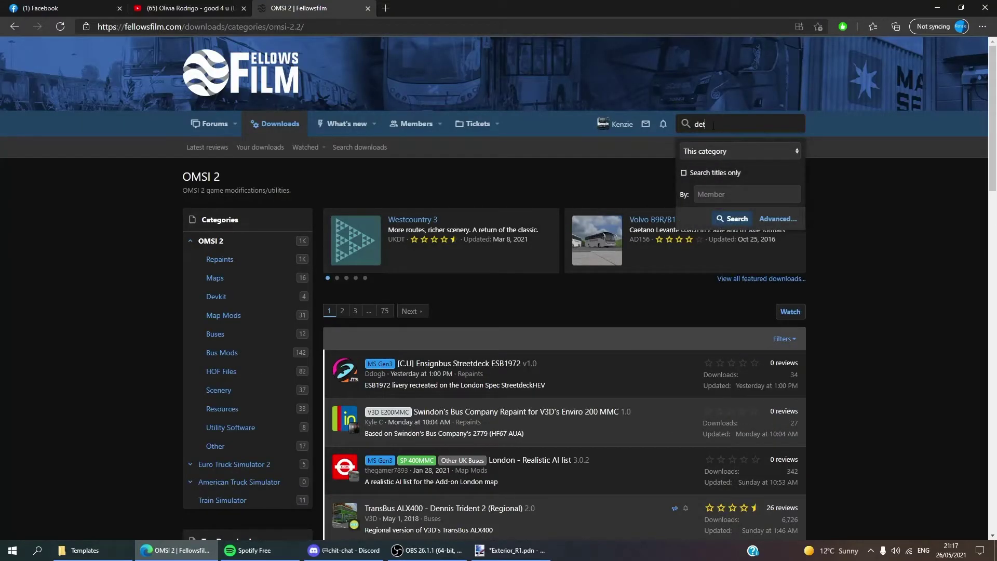
text(aild)
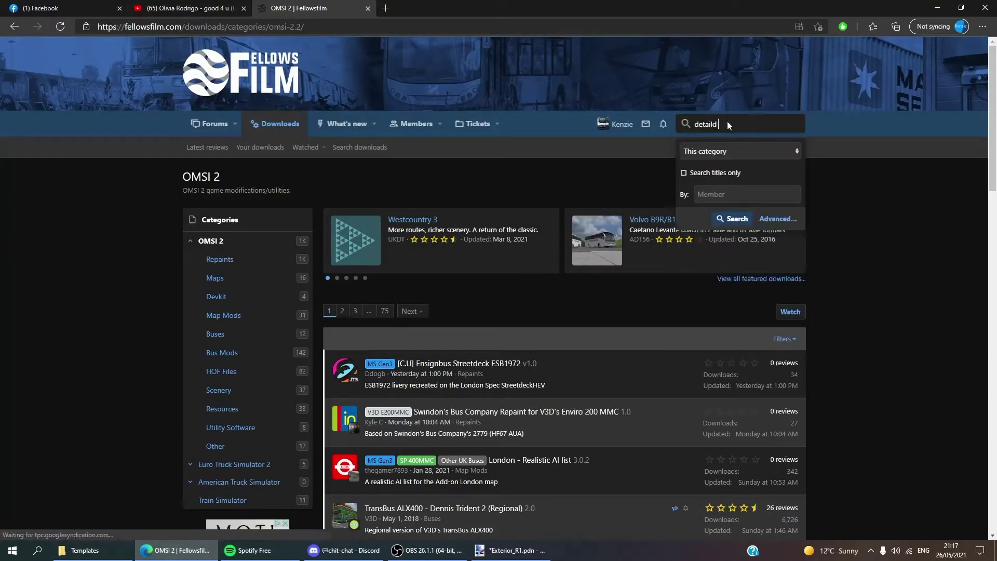
key(BackSpace)
click(727, 160)
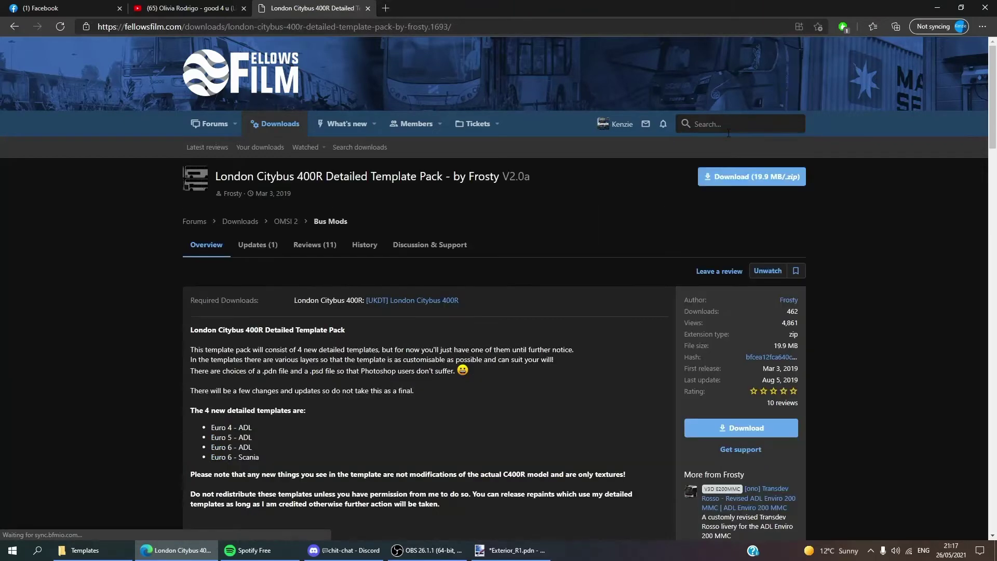
Download the London Citybus 400R template pack zip, then return to the Exterior_R1 texture in paint.net.
scroll(322, 401, down, 6)
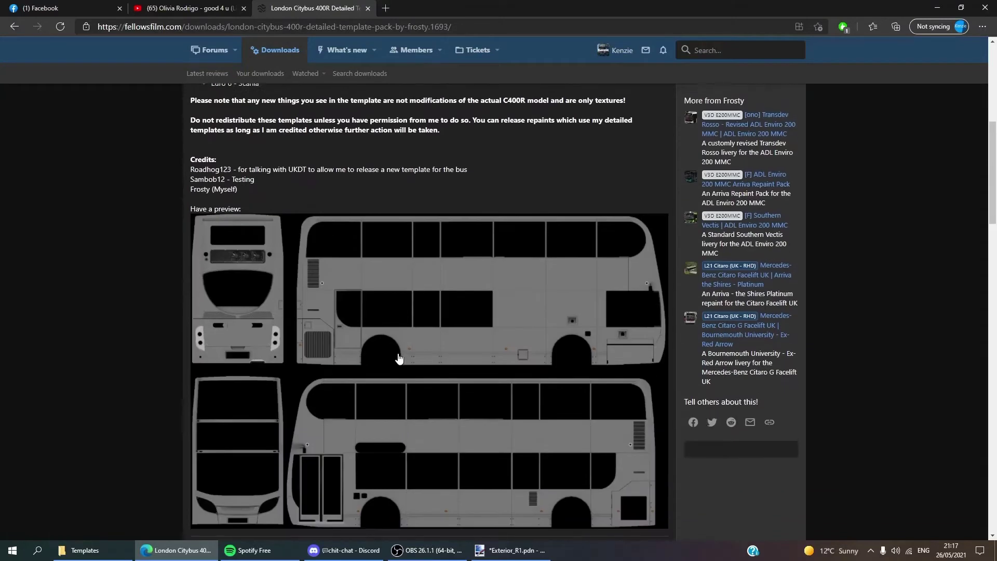
scroll(624, 353, up, 6)
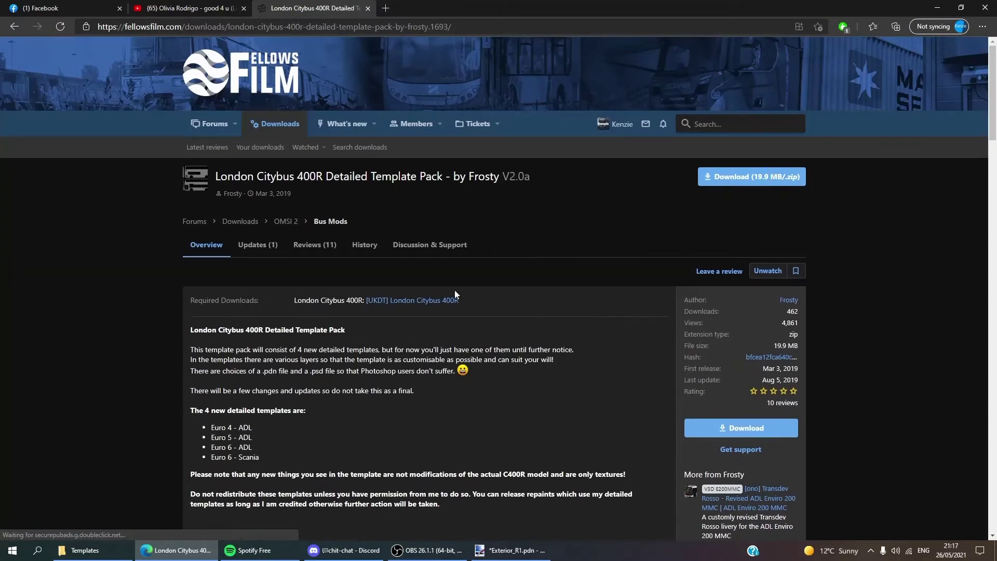
click(749, 184)
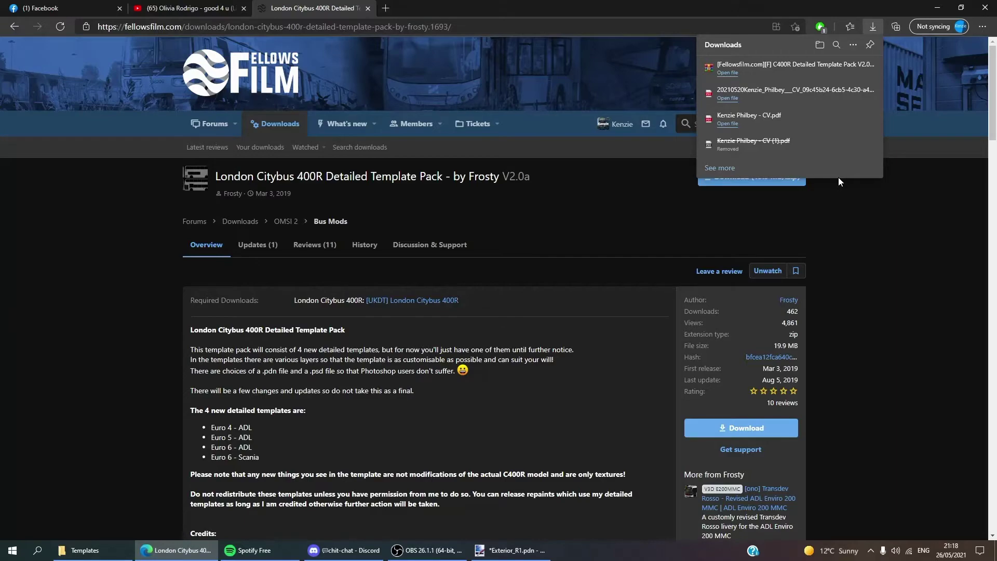
click(514, 549)
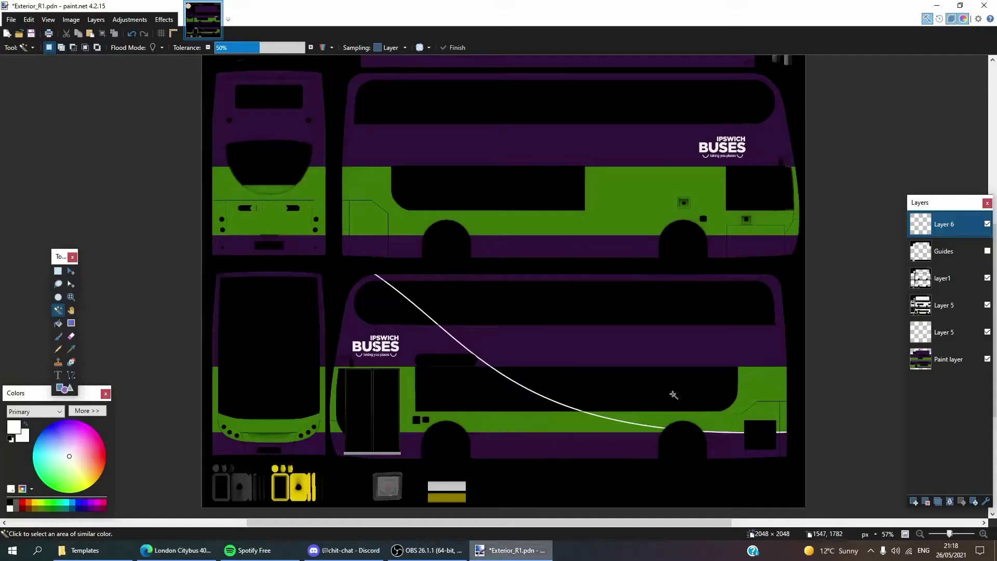